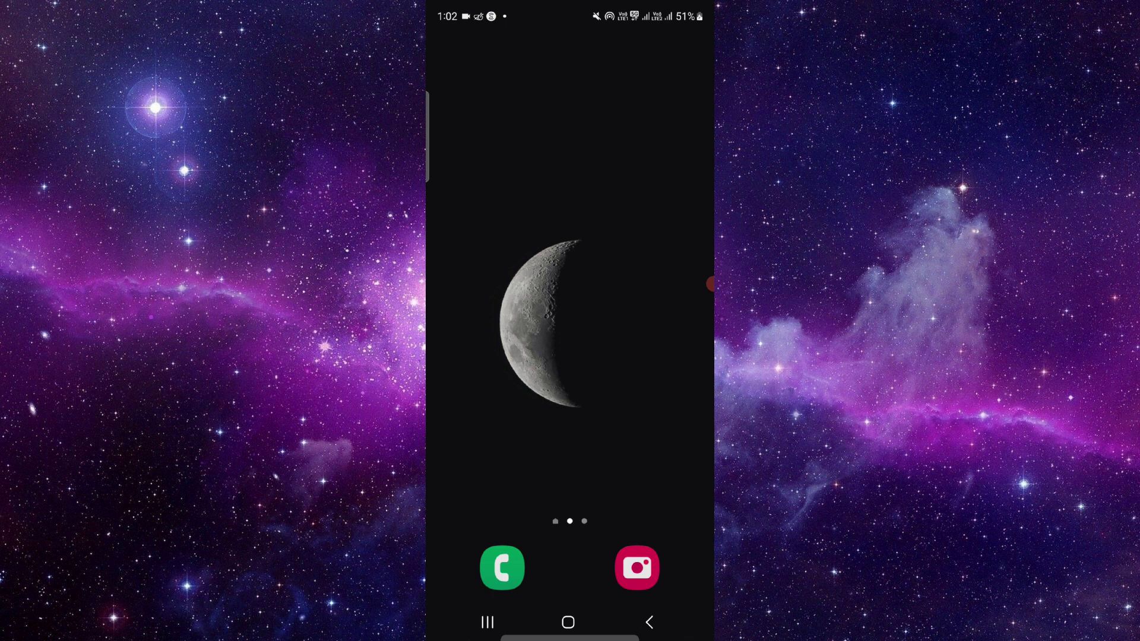
Open PSF App's App info page from its icon in the app drawer
{"action": "left_click_drag", "start_coordinate": [568, 446], "coordinate": [569, 223]}
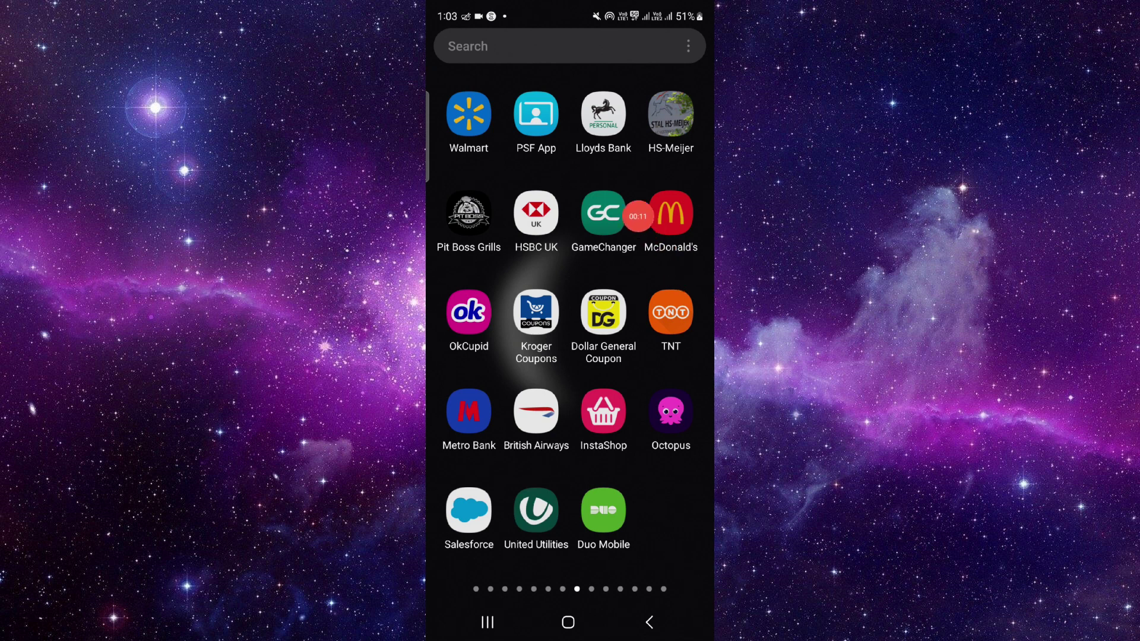
{"action": "left_click", "coordinate": [536, 114]}
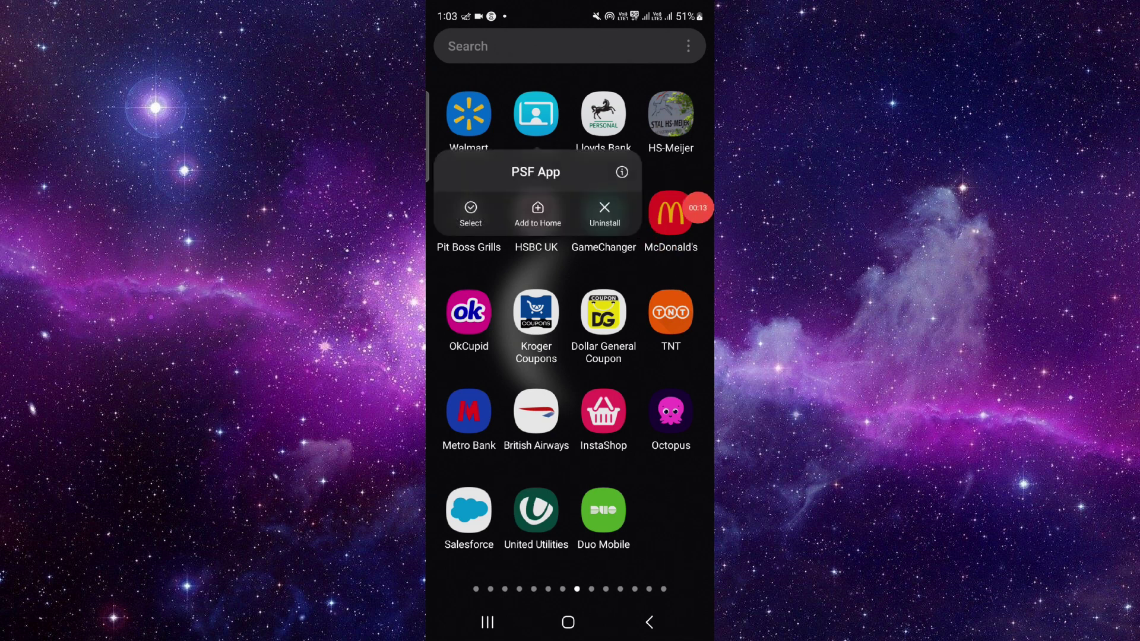
{"action": "left_click", "coordinate": [619, 171]}
Turn on removing PSF App's permissions if the app goes unused
{"action": "left_click", "coordinate": [677, 299]}
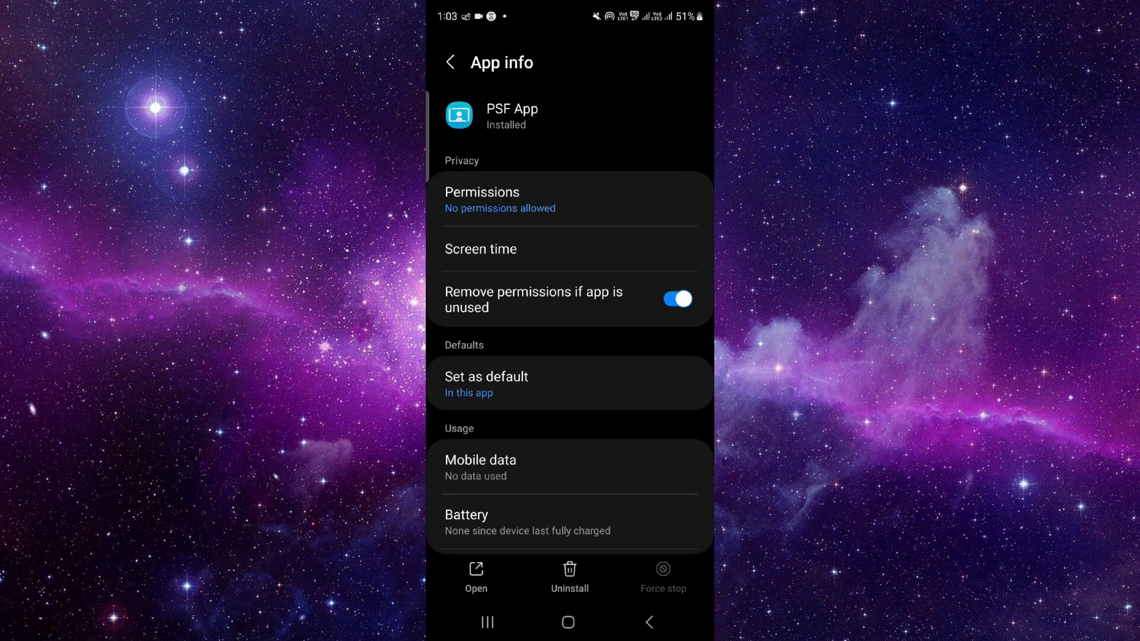
{"action": "scroll", "coordinate": [570, 357], "scroll_direction": "down", "scroll_amount": 5}
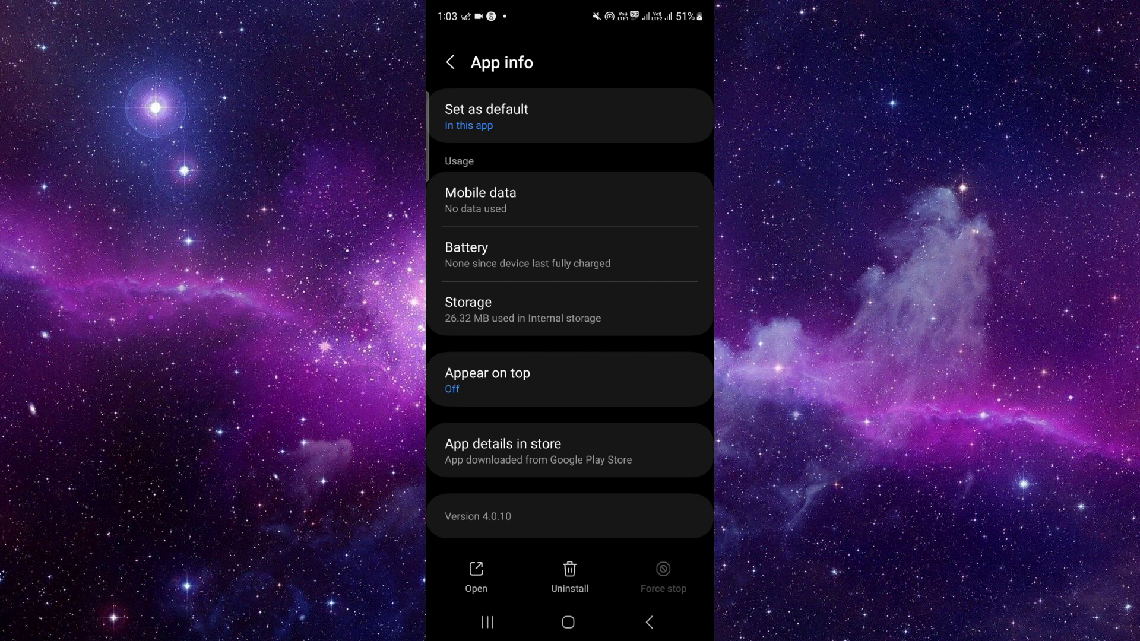
Uninstall PhotoShare Frame v2 from its Google Play Store listing, confirming the removal
{"action": "left_click", "coordinate": [570, 451]}
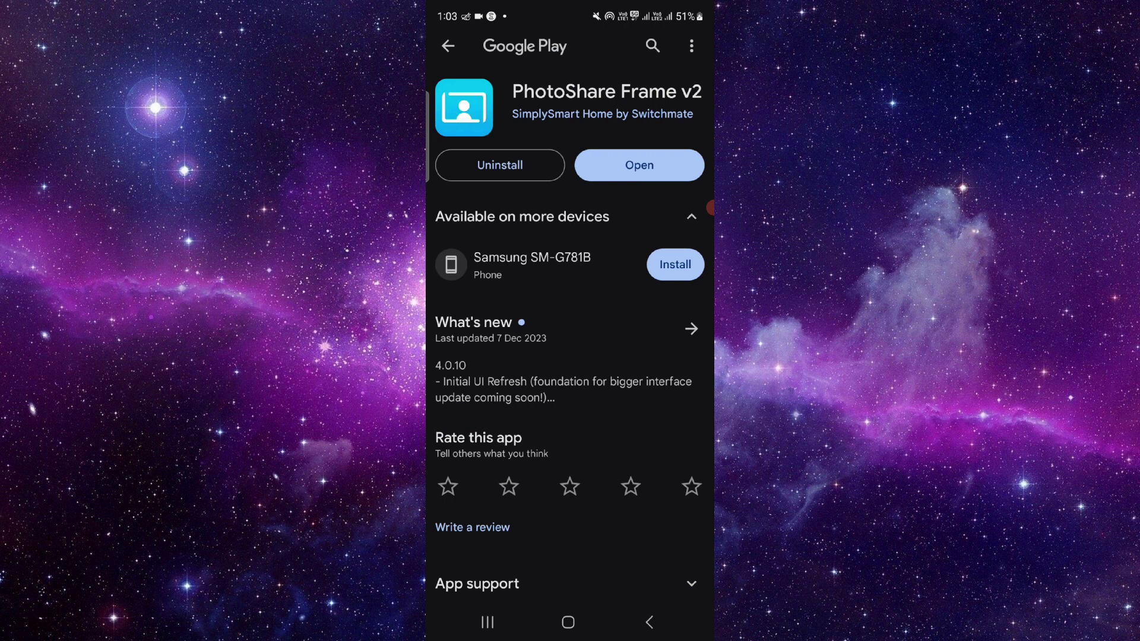
{"action": "left_click", "coordinate": [500, 164]}
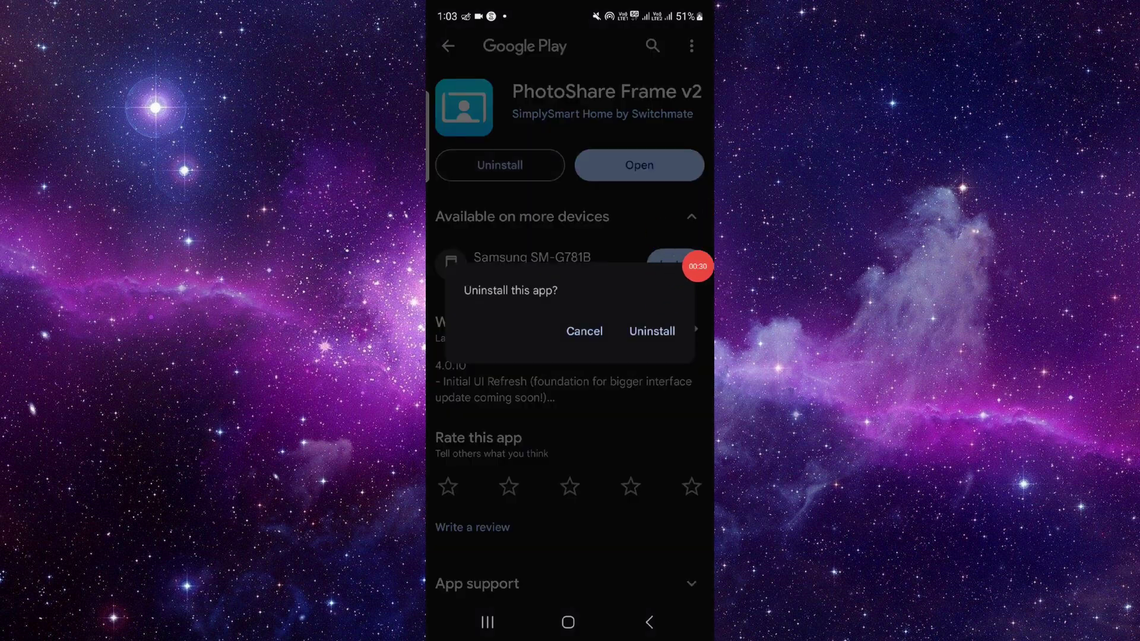
{"action": "left_click", "coordinate": [652, 331]}
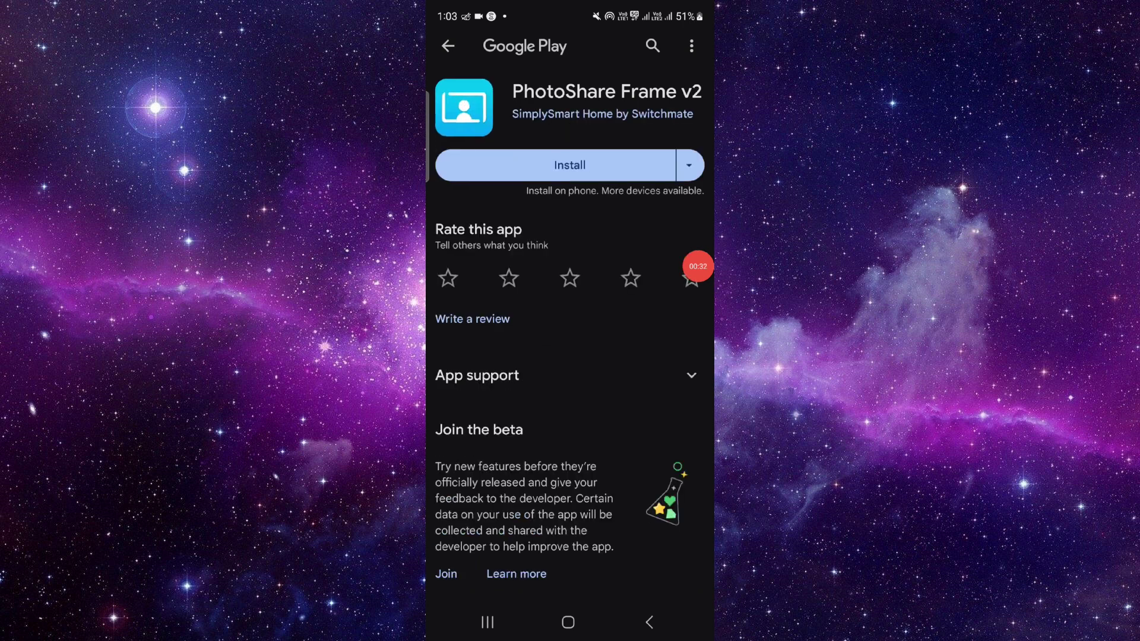
{"action": "left_click", "coordinate": [488, 622]}
Swipe the Google Play card away in recent apps to return to the home screen
{"action": "left_click_drag", "start_coordinate": [569, 312], "coordinate": [569, 89]}
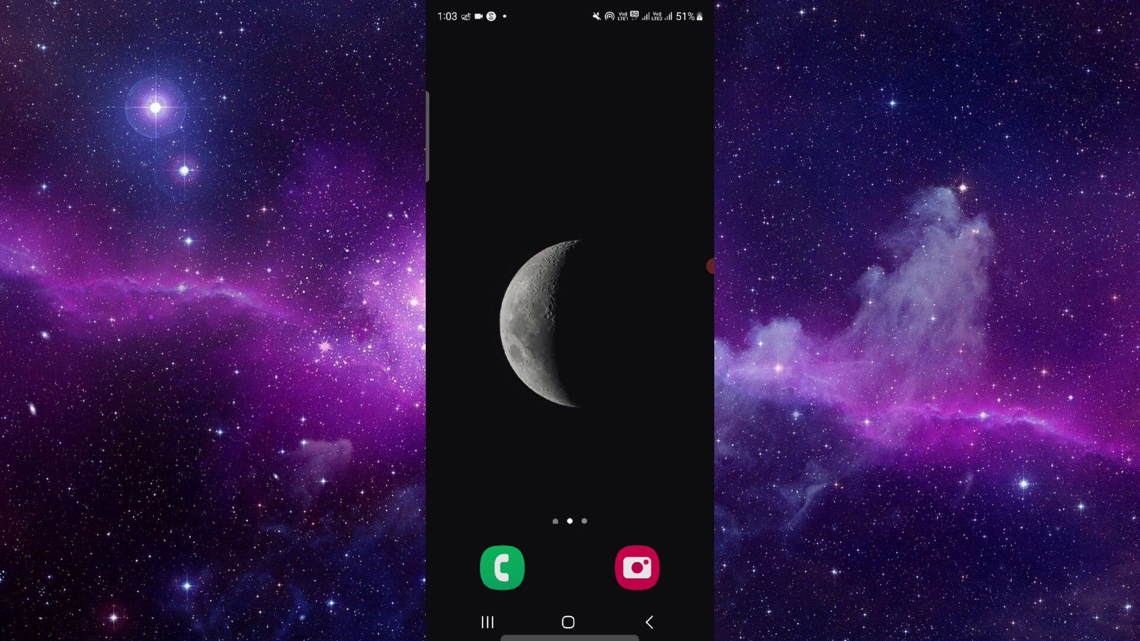
{"action": "left_click_drag", "start_coordinate": [697, 269], "coordinate": [697, 311]}
{"action": "left_click_drag", "start_coordinate": [702, 311], "coordinate": [691, 237]}
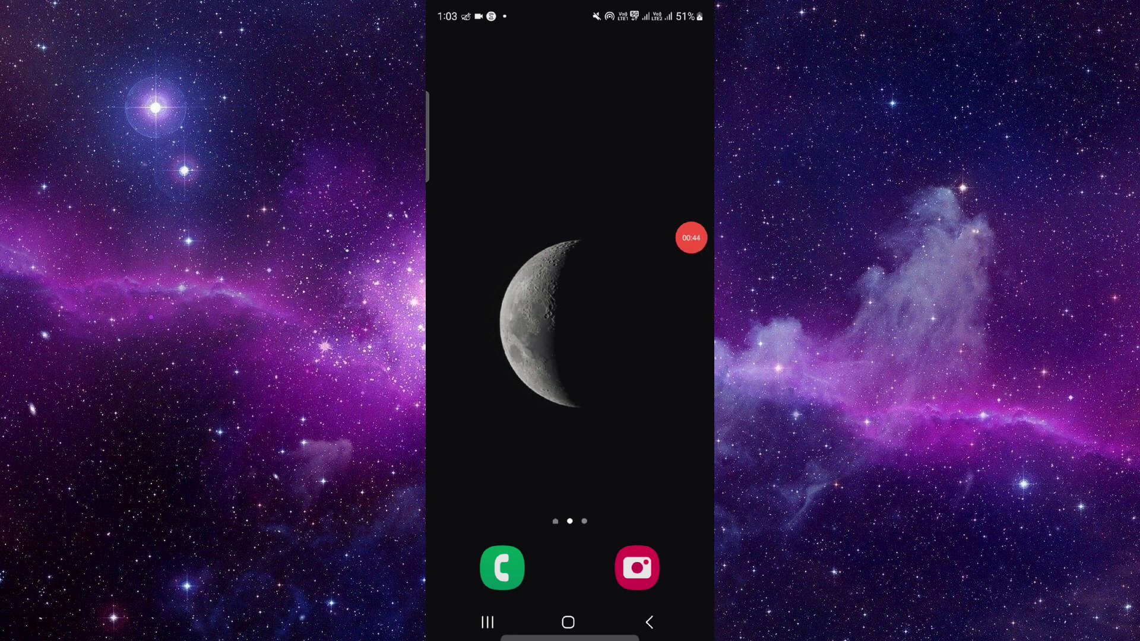